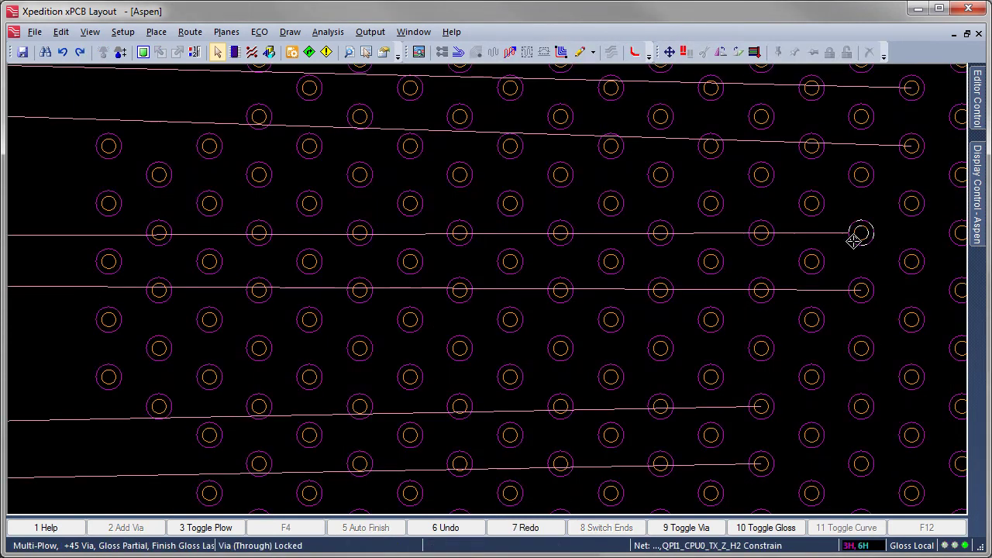
Plow-route the first magenta pair with a serpentine to the left edge, then start the second pair.
click(860, 232)
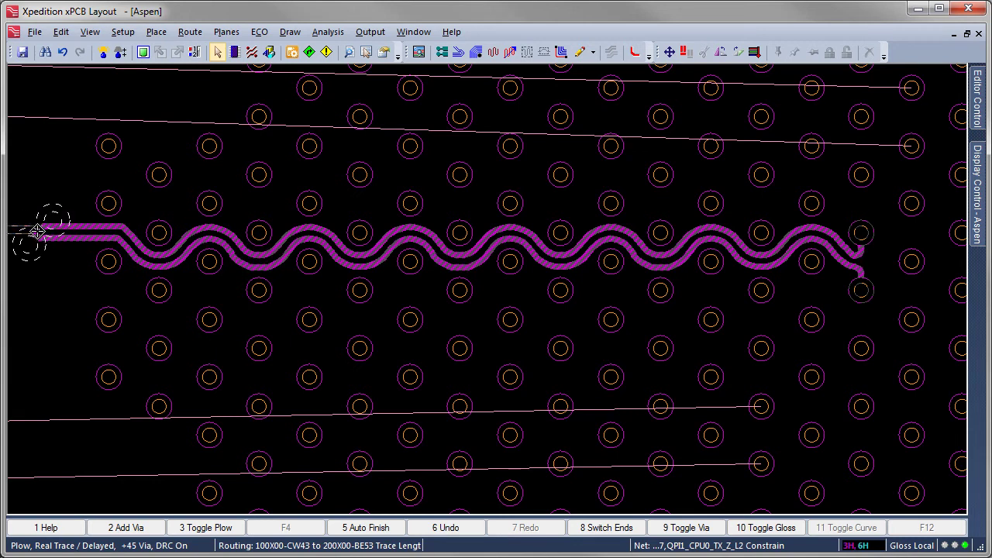
double_click(38, 227)
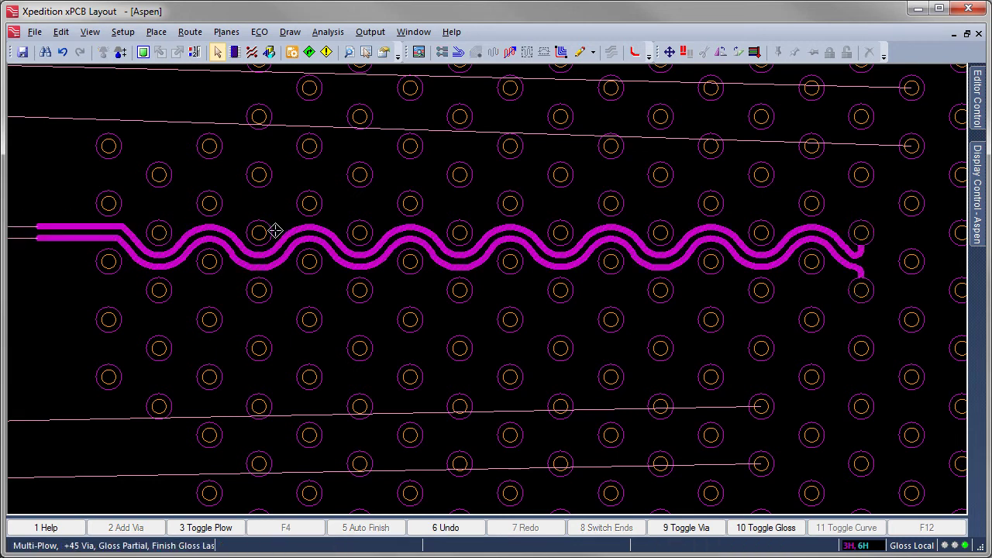
click(913, 148)
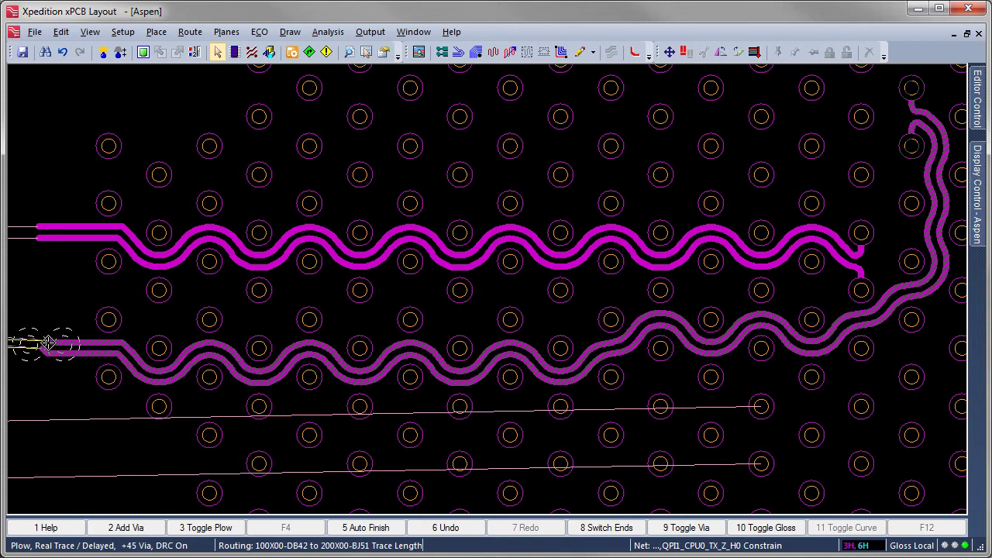
End the second pair at its pins, then saw-tooth tune the diagonal DDR2 strobe trace.
click(48, 345)
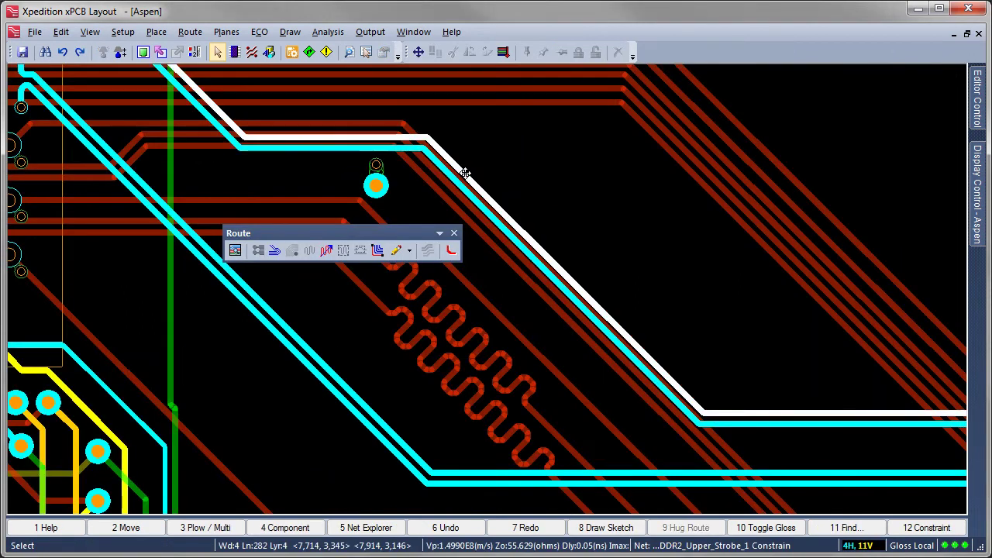
click(457, 171)
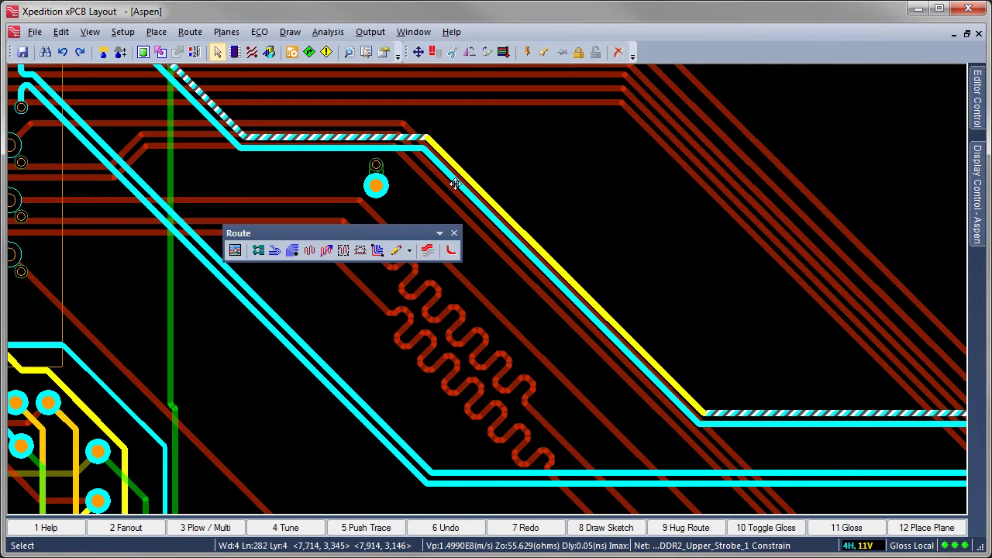
click(360, 251)
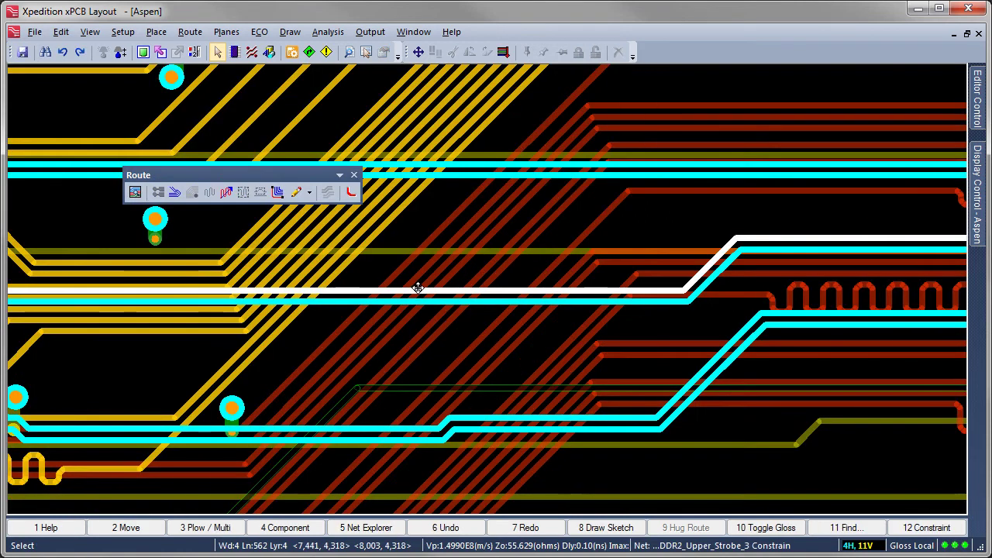
Manually tune the horizontal strobe trace, stretching its serpentine to about 1,535th.
click(421, 289)
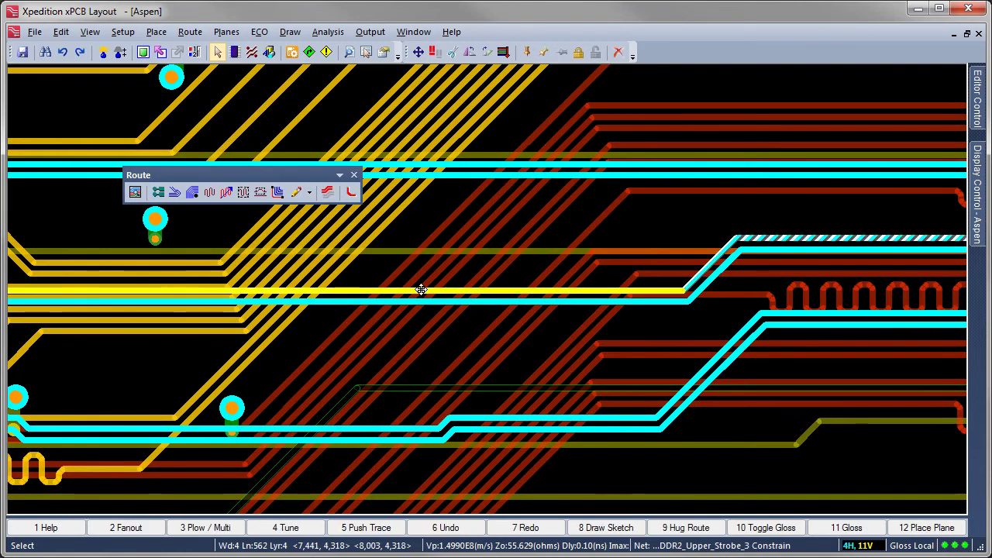
click(243, 192)
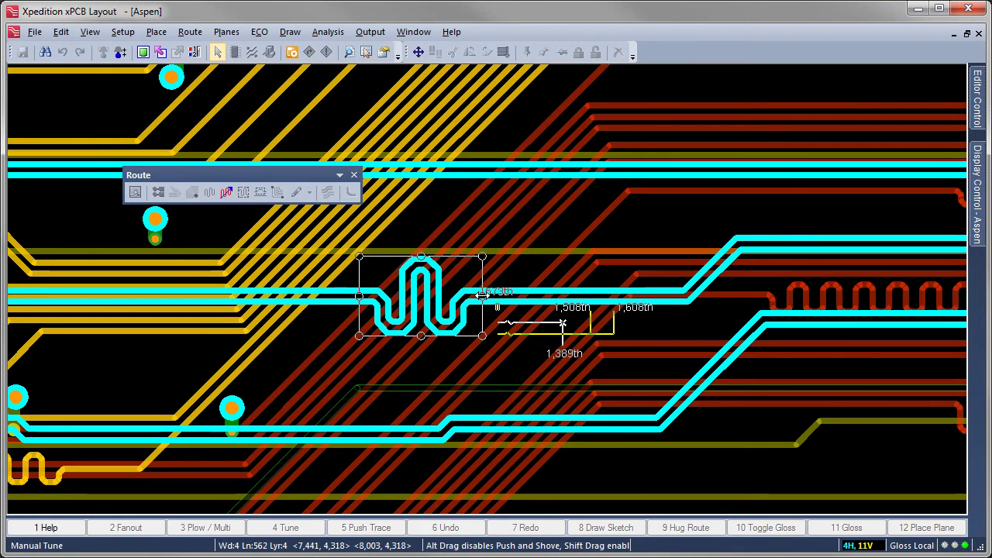
mouse_move(482, 293)
mouse_down()
mouse_move(613, 293)
mouse_move(431, 336)
mouse_up()
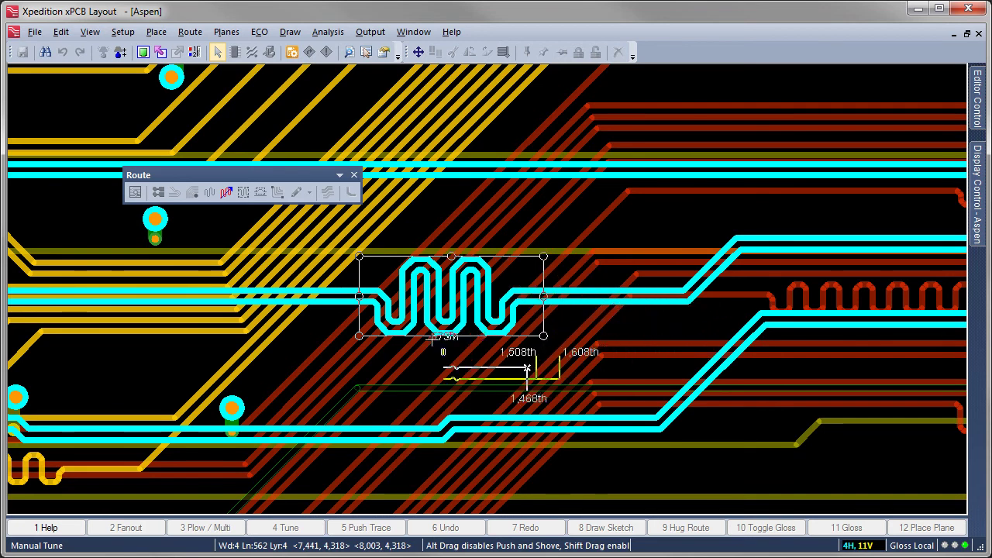
drag(430, 336, 452, 351)
click(452, 349)
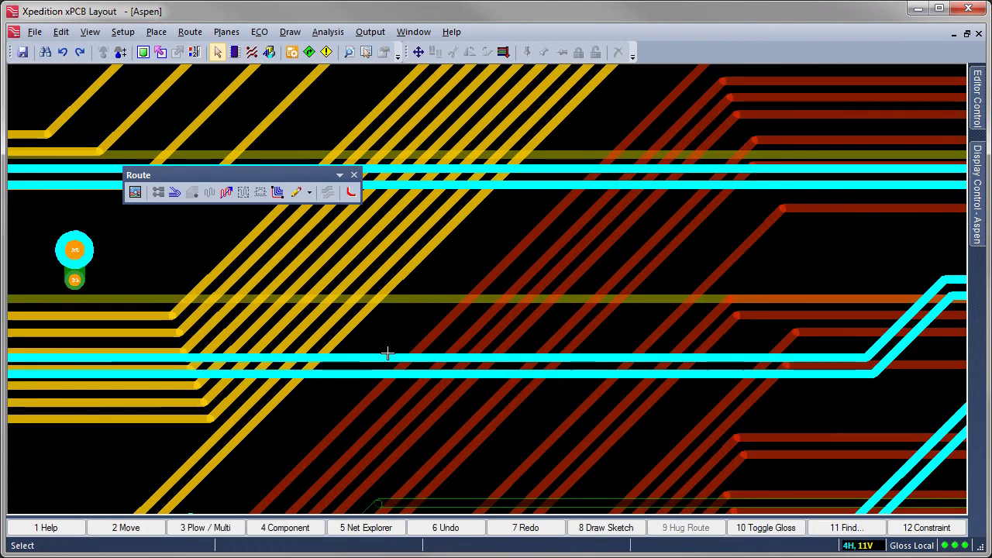
Manually tune the horizontal cyan strobe trace, stretching the meander to about 1,593th.
click(387, 357)
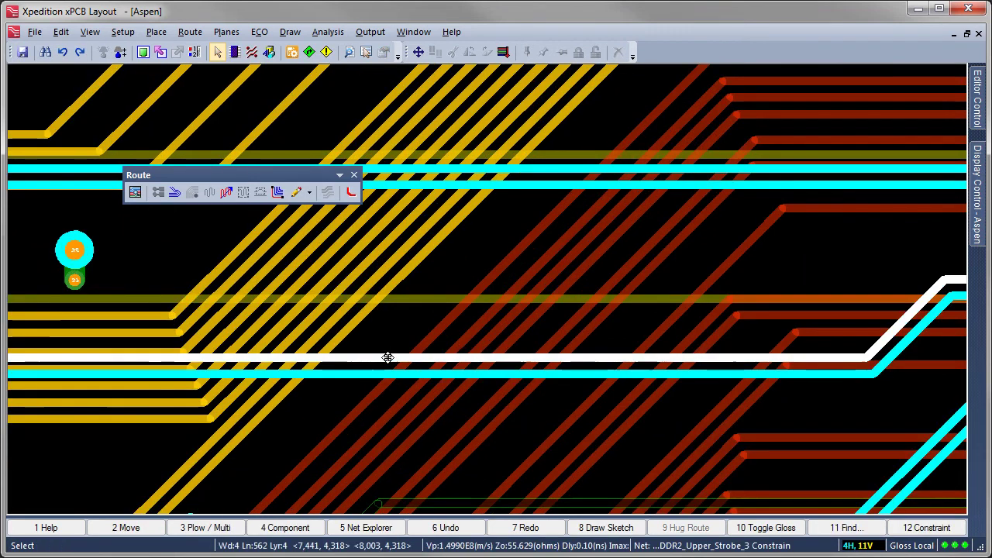
click(243, 192)
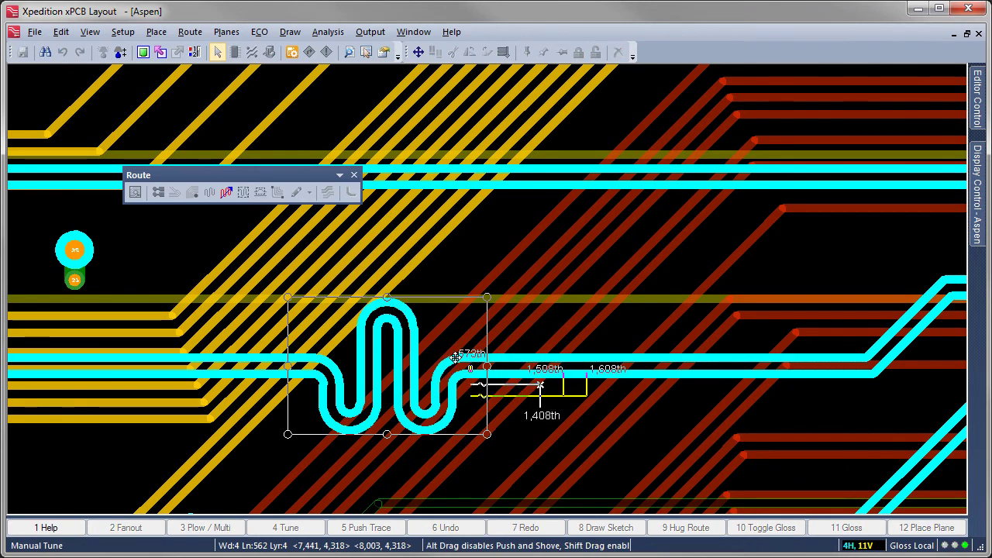
drag(486, 364, 649, 364)
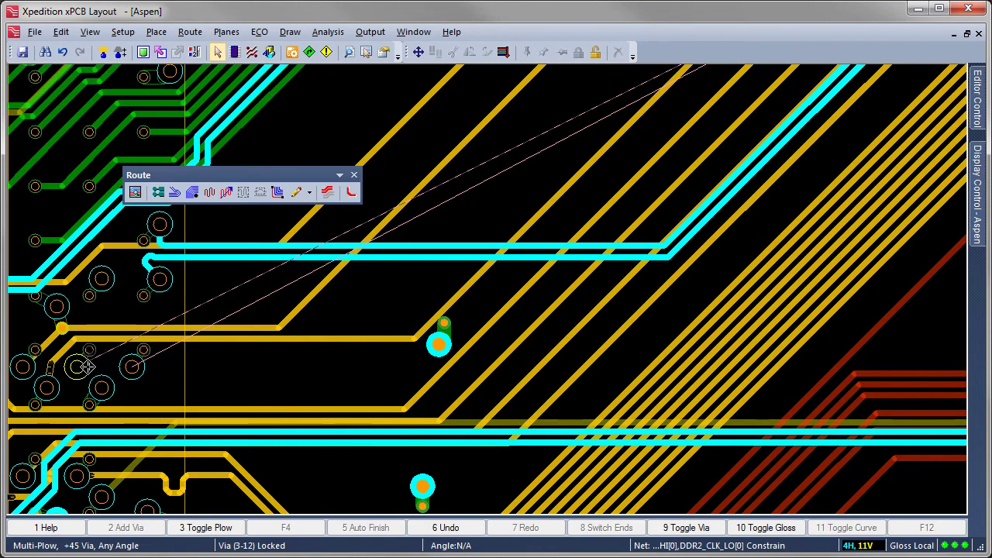
Plow-route the clock pair from U18 past the via using Segment/On Click plow style.
click(88, 367)
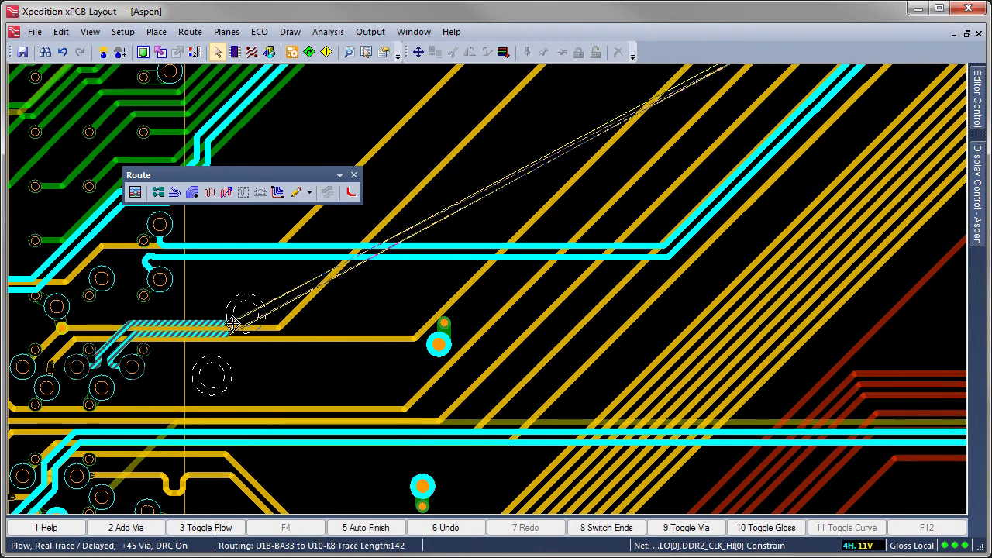
right_click(263, 325)
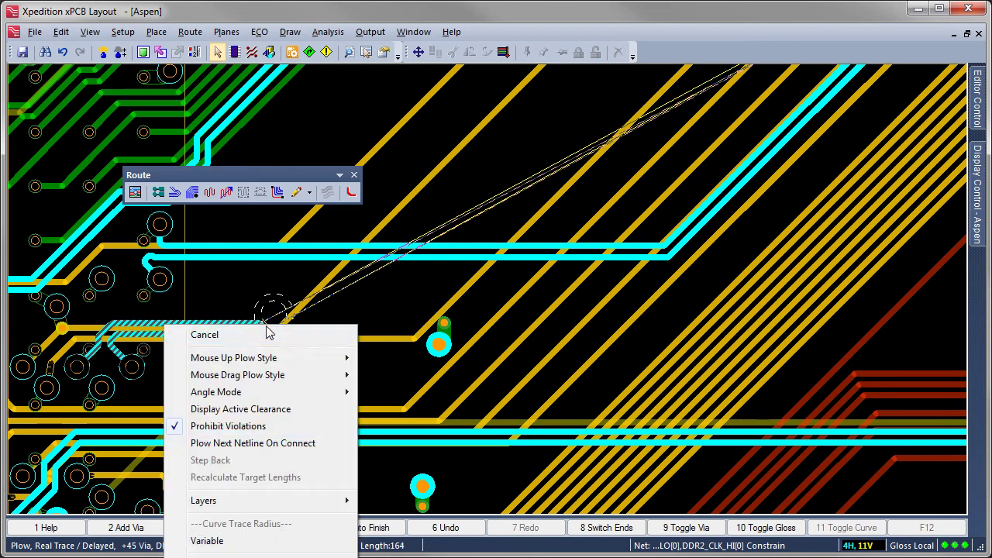
mouse_move(234, 358)
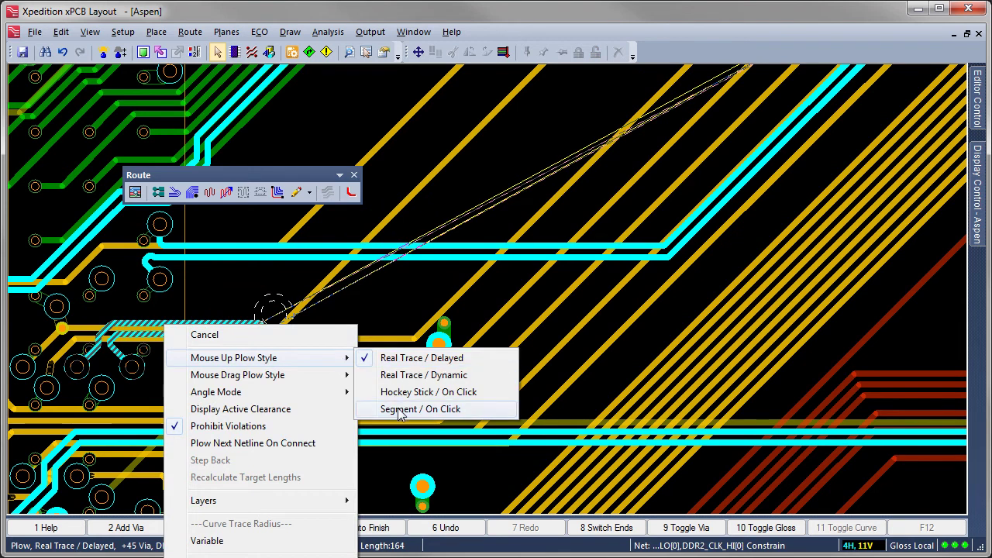
click(399, 409)
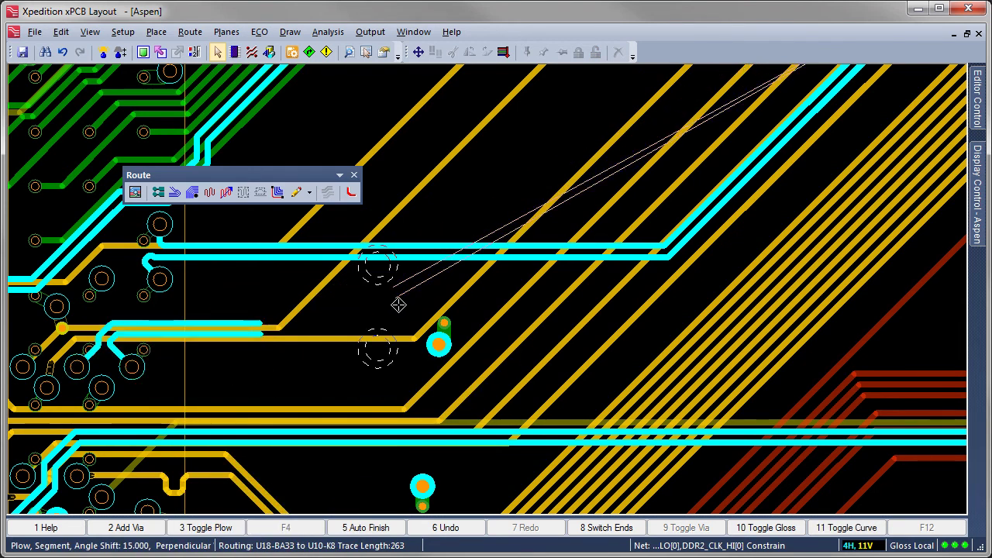
mouse_move(397, 305)
mouse_down()
mouse_move(601, 309)
mouse_move(760, 333)
mouse_up()
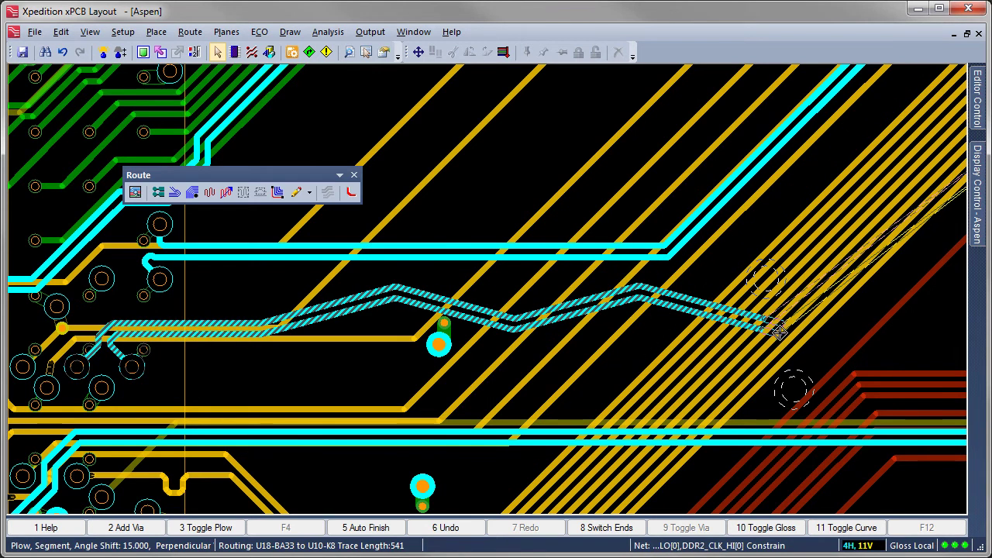
Fix the clock pair route in Hockey Stick plow style, then start the green PCIe pair.
right_click(779, 332)
mouse_move(752, 367)
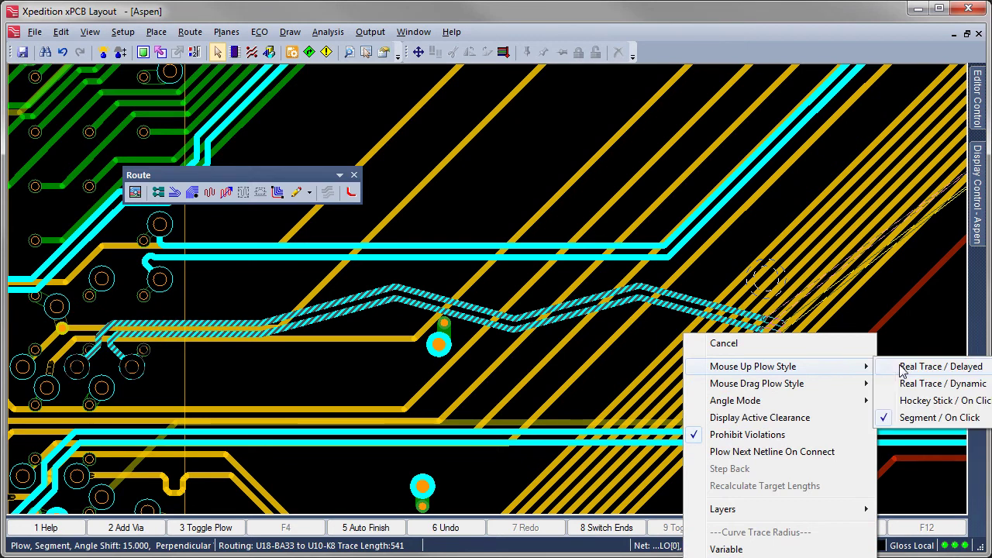
click(919, 400)
click(893, 314)
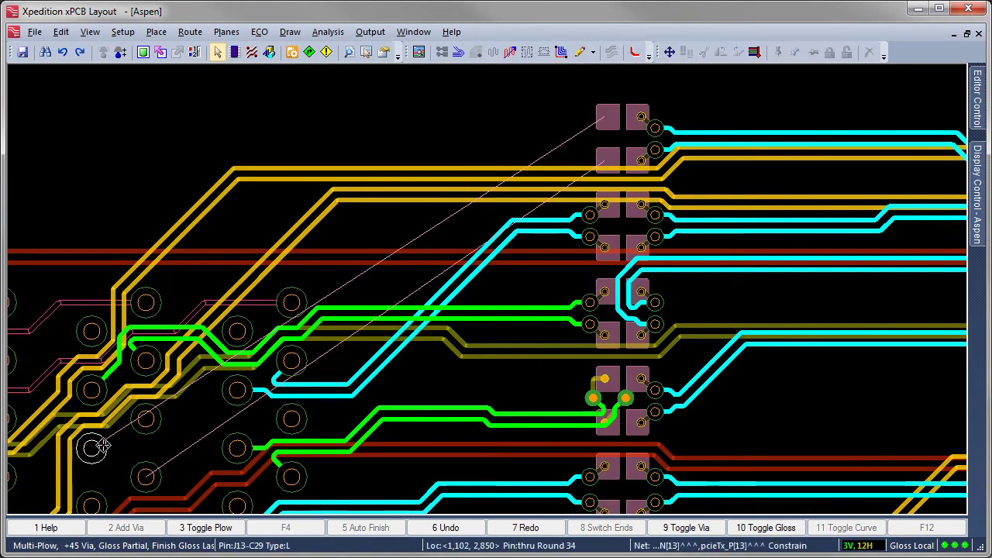
click(93, 447)
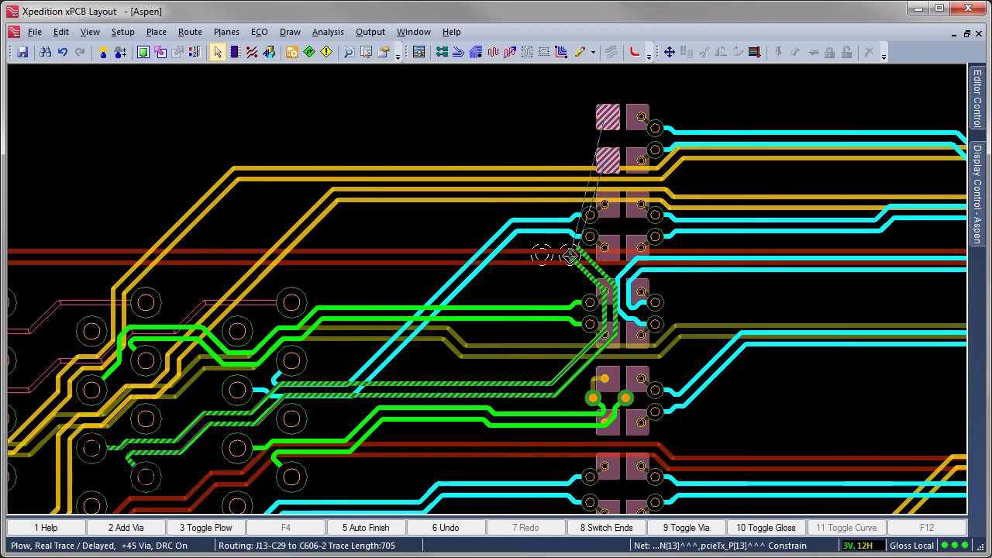
Auto-finish the PCIe transmit pair to C606 with F5 and zoom in to inspect it.
key(F5)
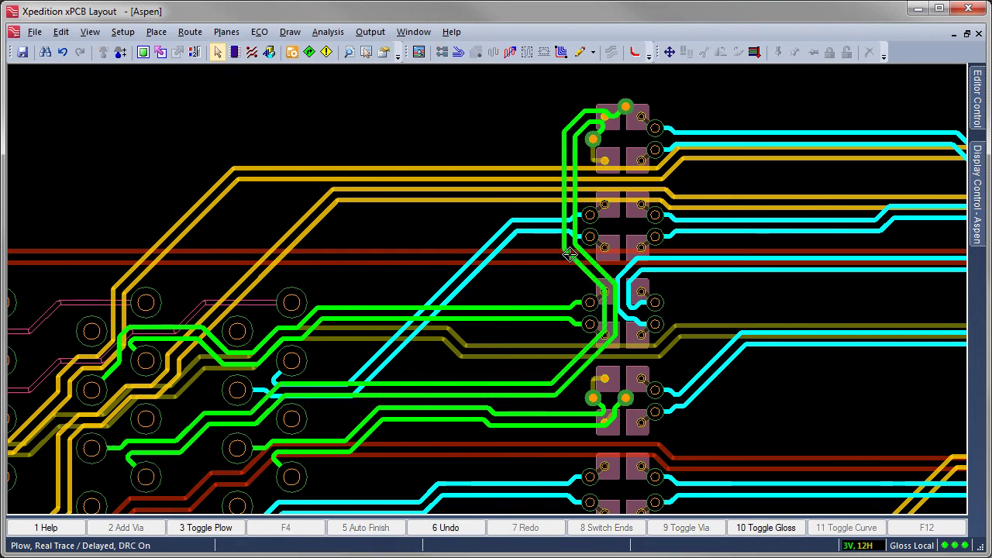
scroll(613, 95, up, 1)
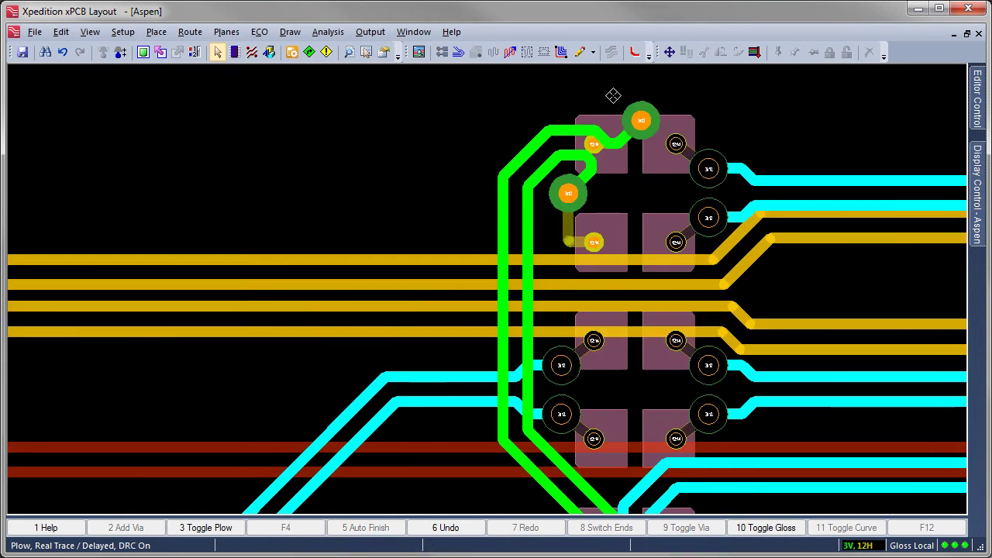
scroll(613, 95, up, 1)
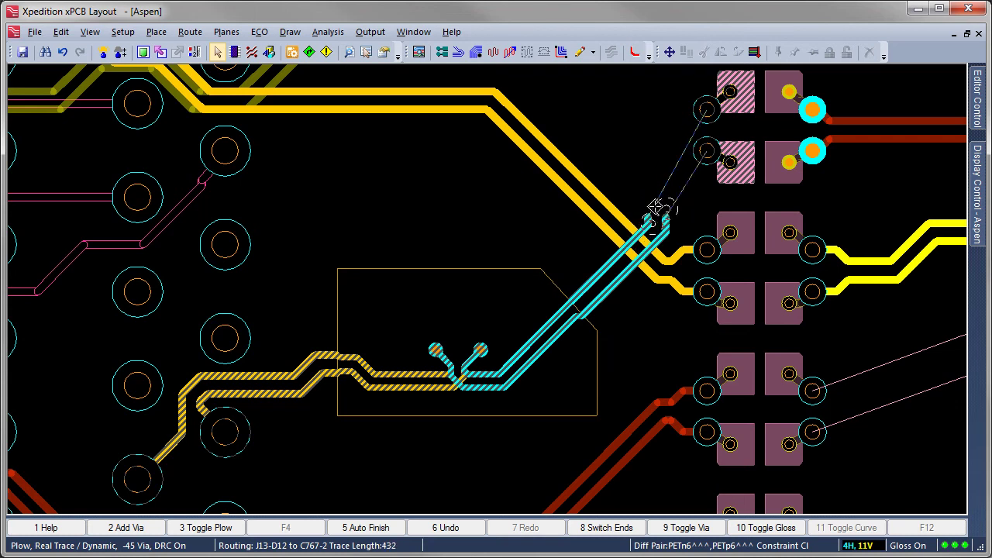
End the cyan pair on its vias, then route PETn4/PETp4 through F2-added via pairs.
click(680, 155)
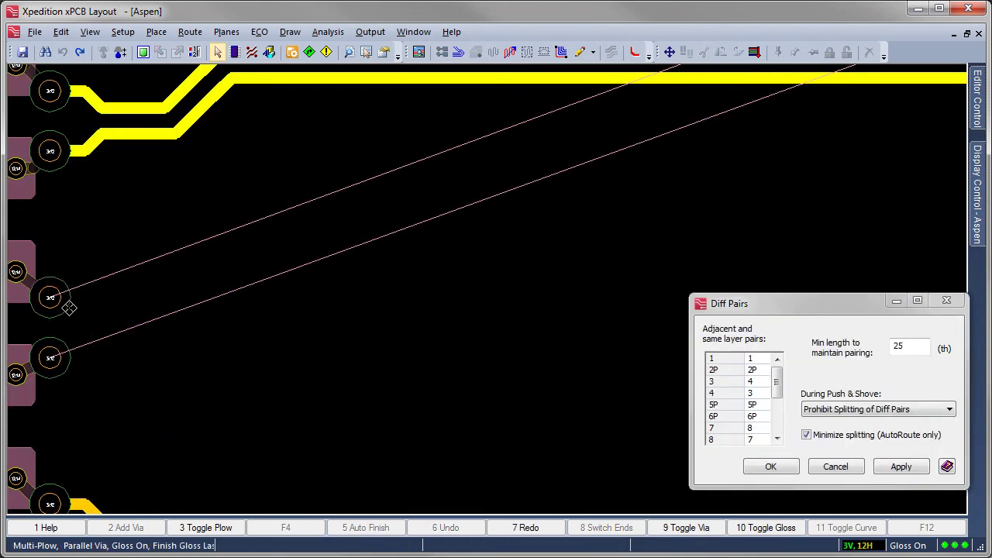
click(62, 302)
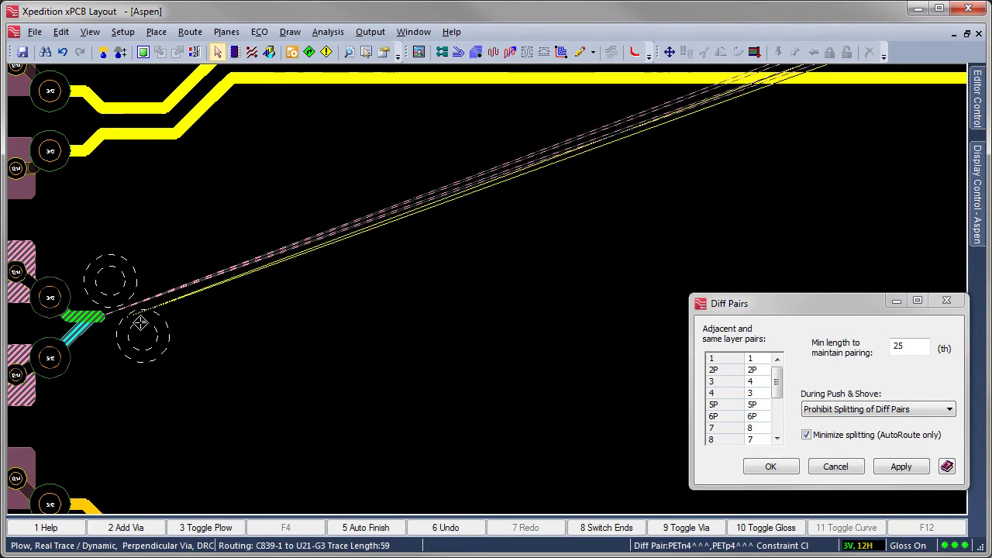
key(F2)
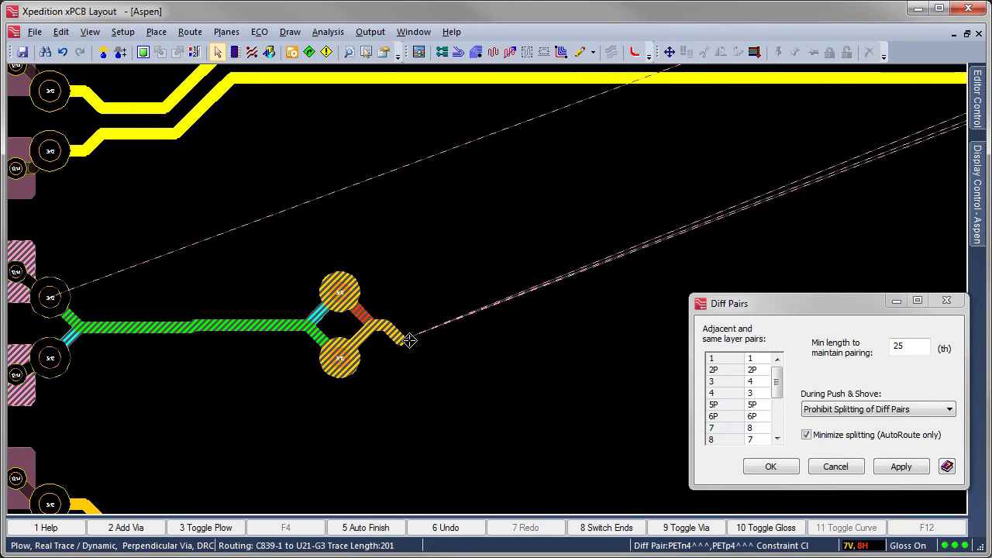
key(F2)
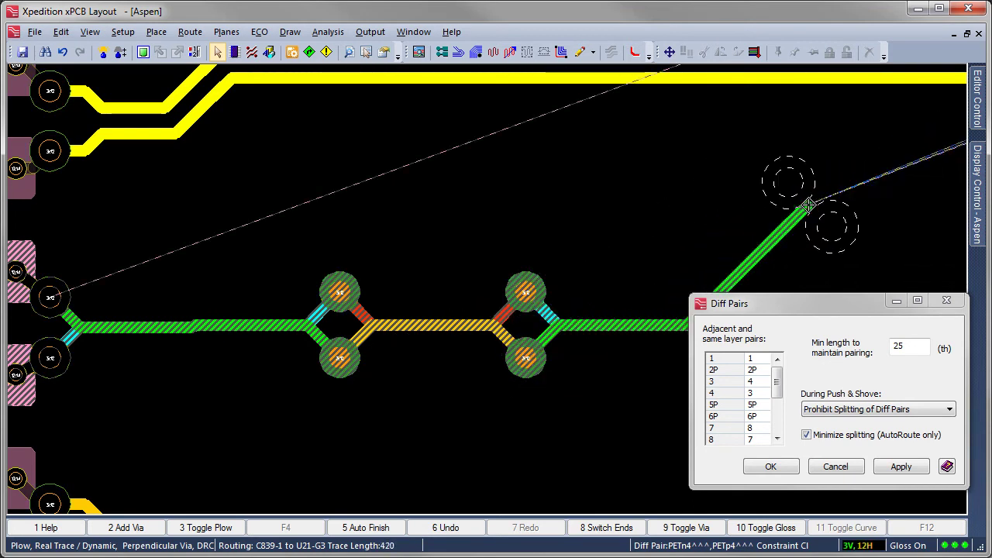
key(F2)
click(819, 203)
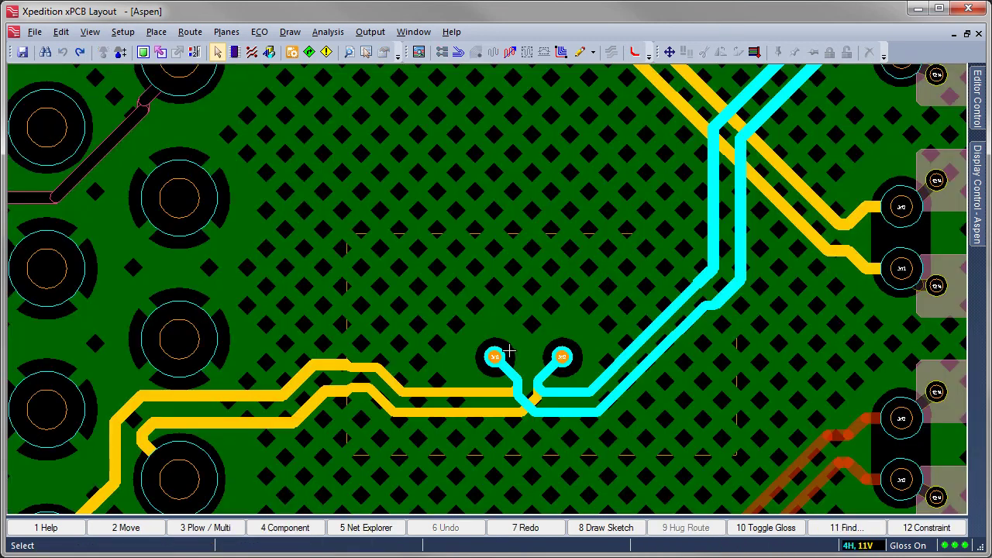
Drag the PETn6/PETp6 via pair up above the routing box and nudge it into place.
mouse_move(496, 355)
mouse_down()
mouse_move(496, 166)
mouse_move(484, 166)
mouse_up()
mouse_move(485, 225)
mouse_down()
mouse_move(494, 288)
mouse_move(499, 178)
mouse_up()
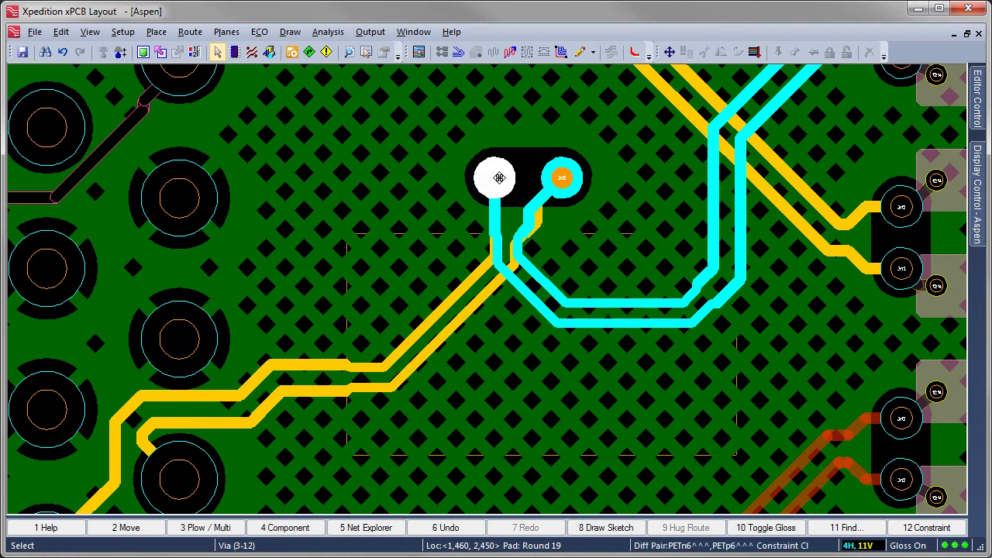